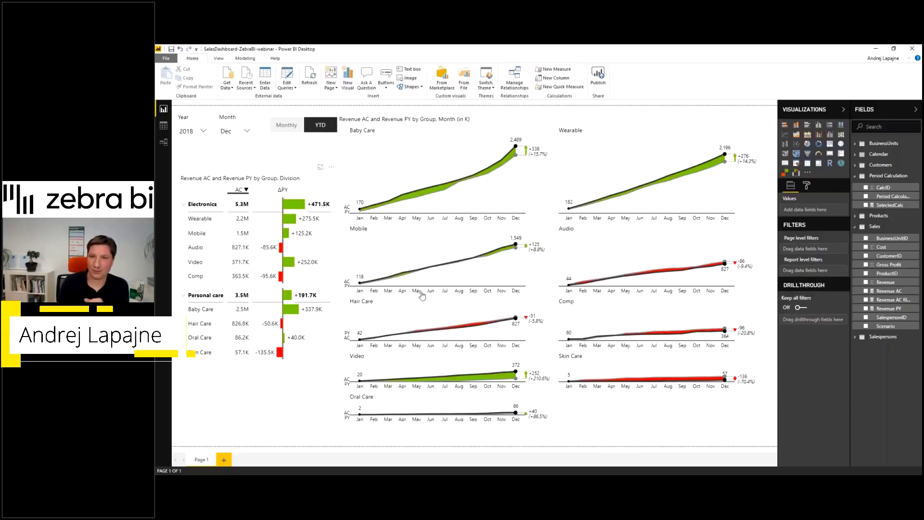
Review the Revenue AC filtered formula's "AC" scenario value and leave it unchanged.
{"action": "left_click", "coordinate": [683, 119]}
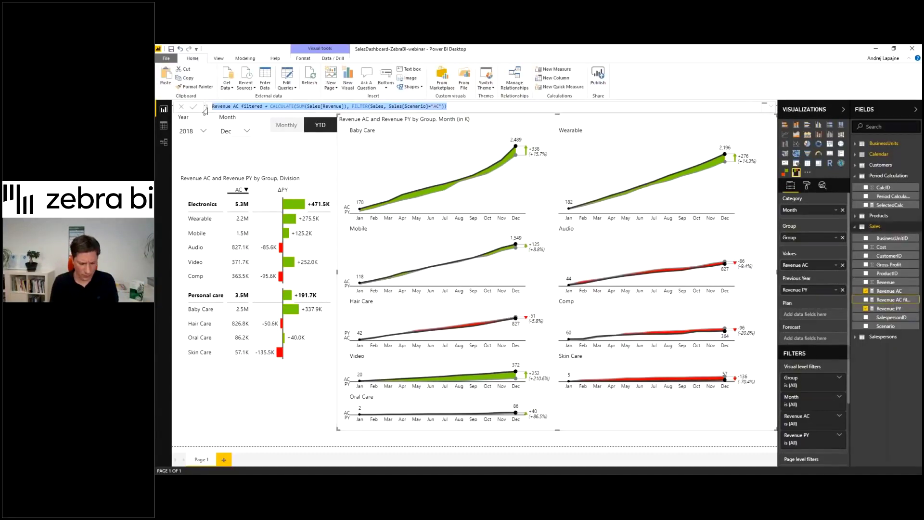
{"action": "left_click", "coordinate": [228, 106]}
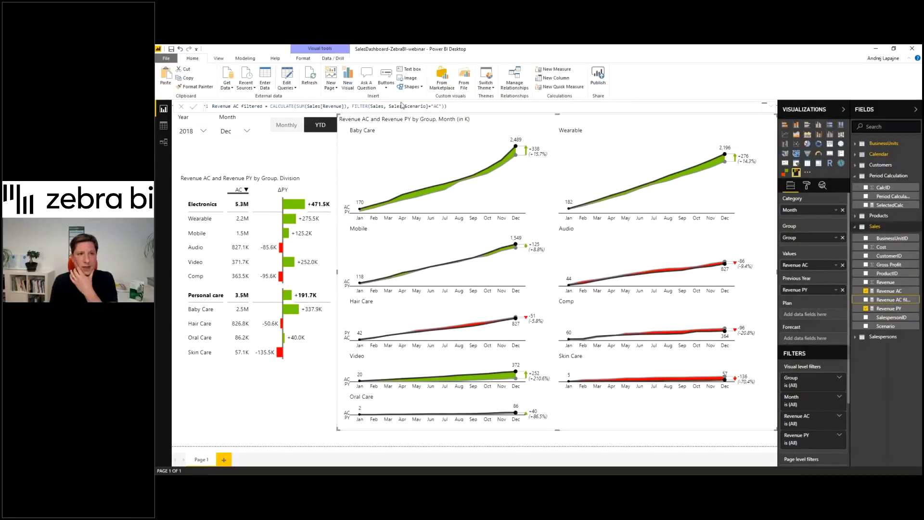
{"action": "double_click", "coordinate": [436, 107]}
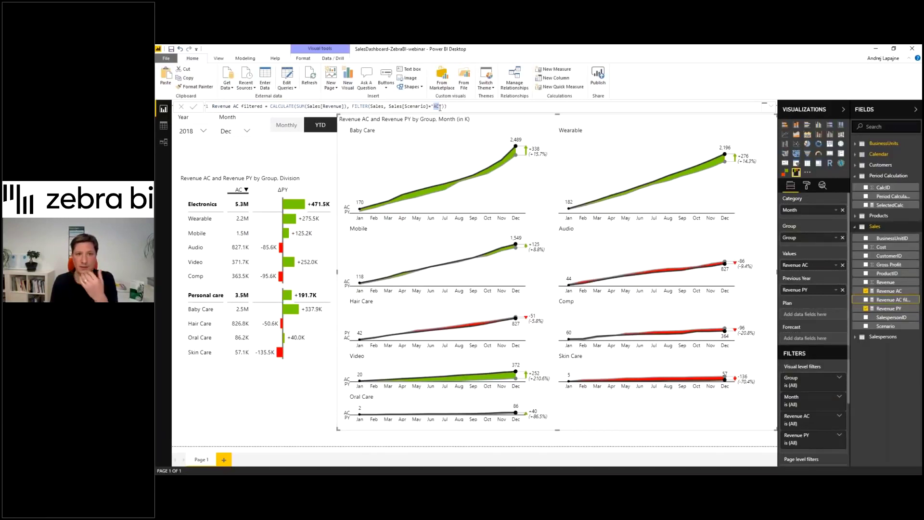
{"action": "key", "text": "Return"}
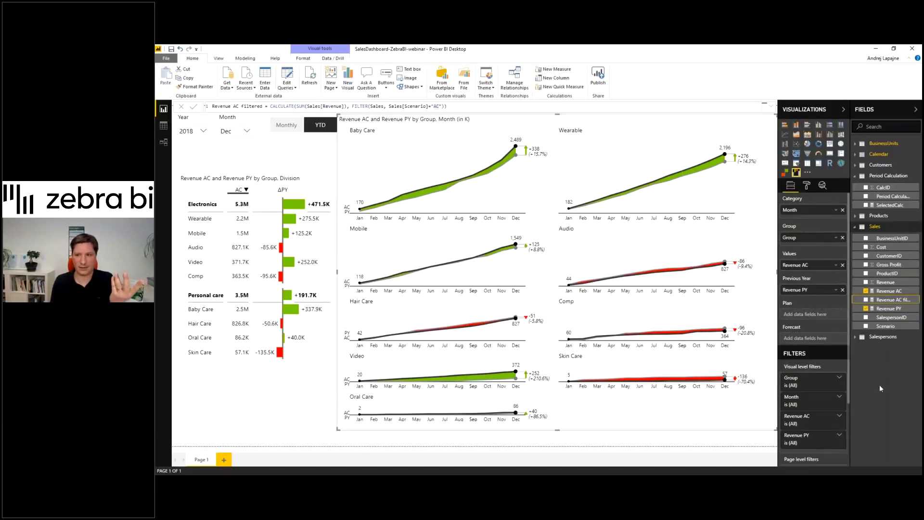
Create the Revenue PL filtered measure from the AC version, renaming AC to PL, and commit it.
{"action": "right_click", "coordinate": [888, 302]}
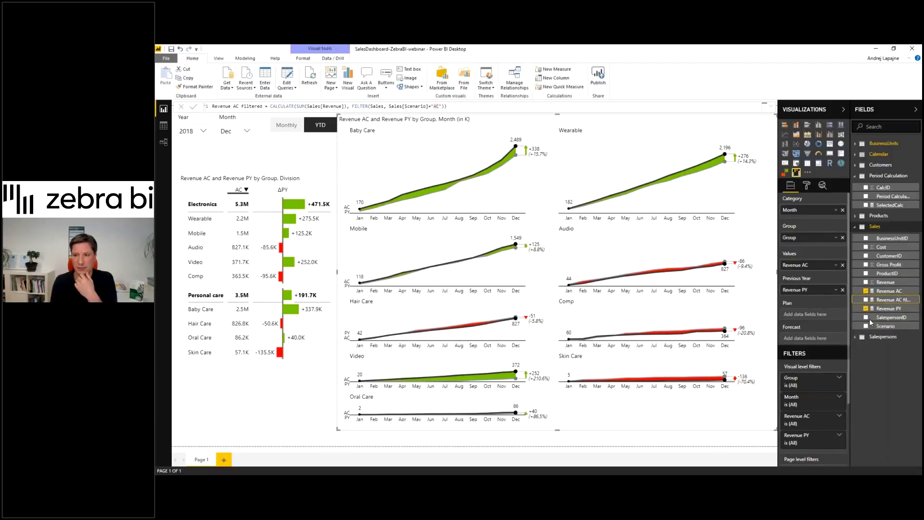
{"action": "key", "text": "Escape"}
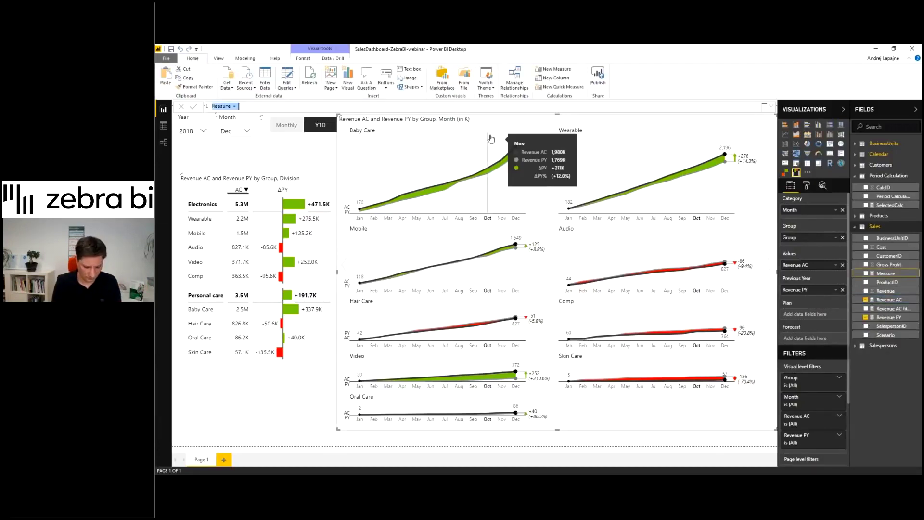
{"action": "left_click", "coordinate": [237, 107]}
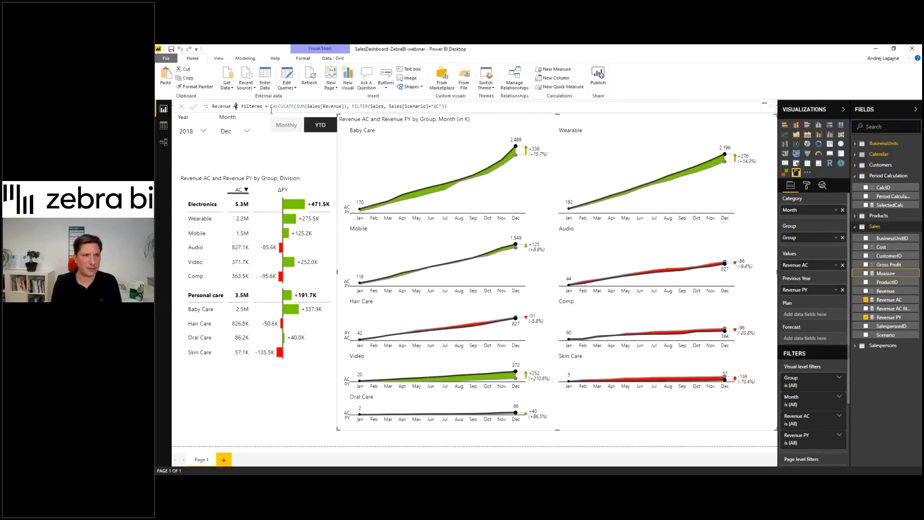
{"action": "key", "text": "BackSpace"}
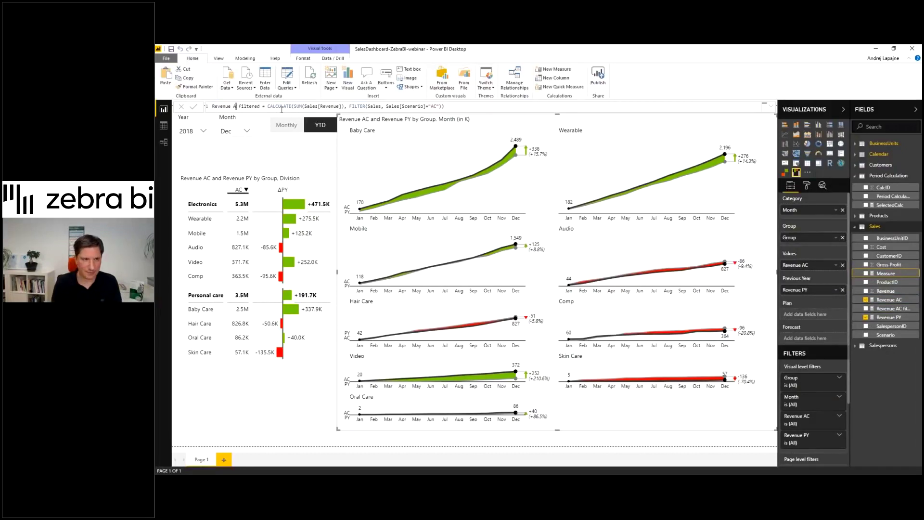
{"action": "key", "text": "BackSpace"}
{"action": "type", "text": "PL"}
{"action": "key", "text": "Return"}
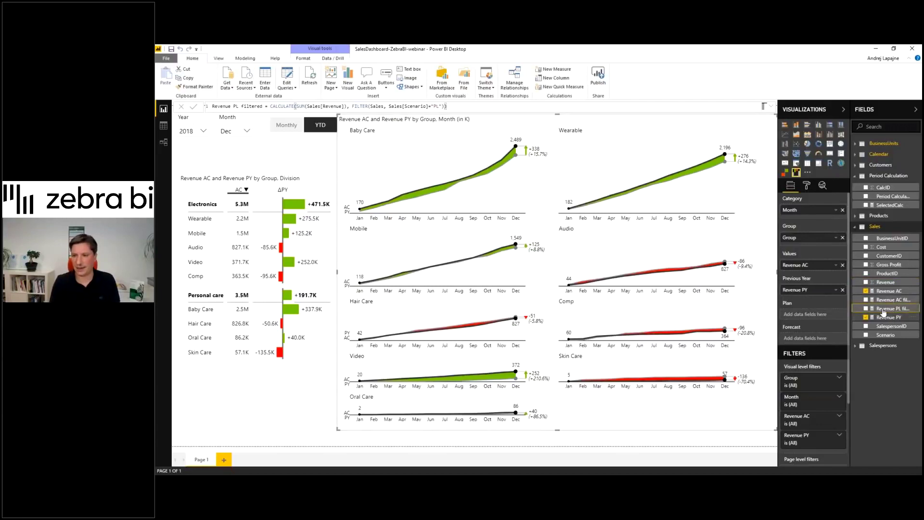
Select the whole Revenue AC SWITCH formula to copy it.
{"action": "left_click", "coordinate": [888, 291]}
{"action": "left_click_drag", "start_coordinate": [391, 121], "coordinate": [199, 103]}
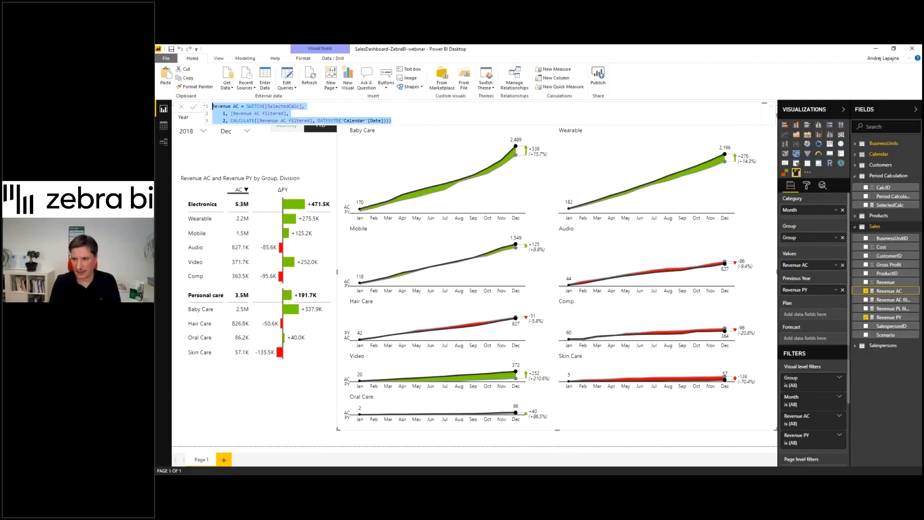
Create the Revenue PL measure, pointing both SWITCH branches at Revenue PL filtered, and commit it.
{"action": "right_click", "coordinate": [886, 291]}
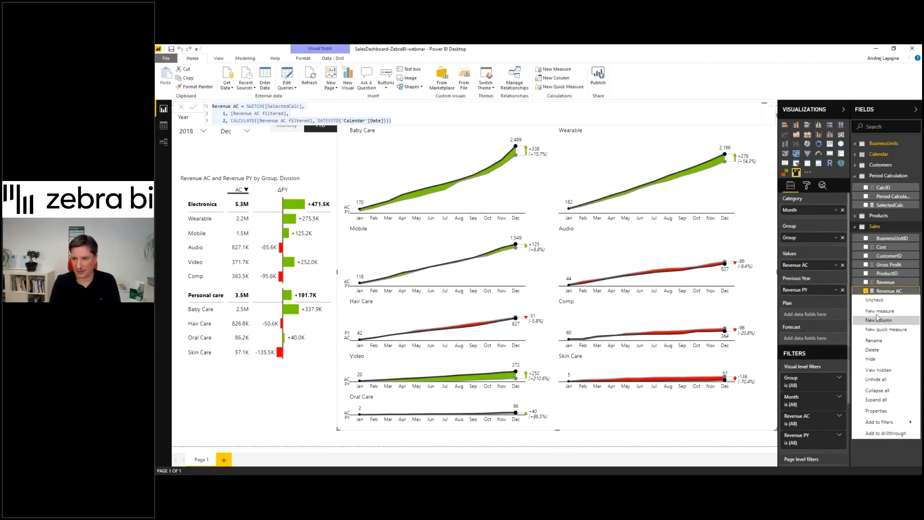
{"action": "key", "text": "Escape"}
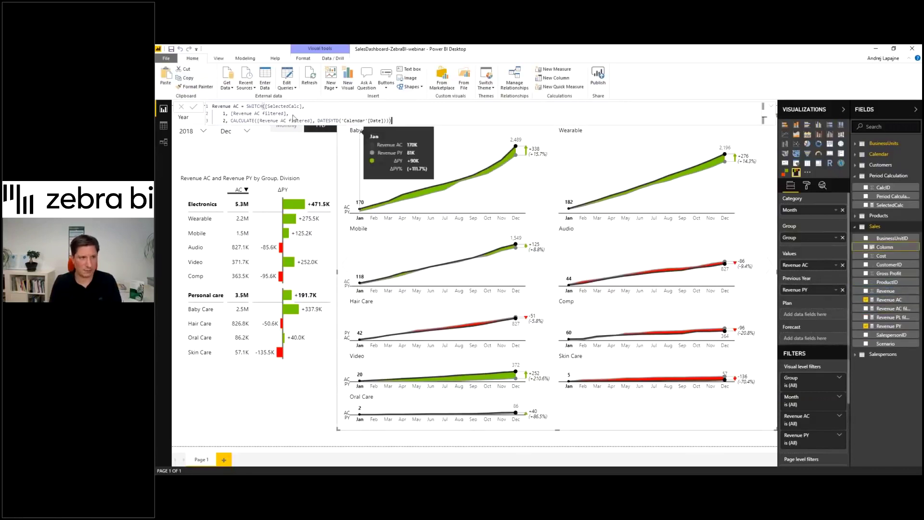
{"action": "left_click", "coordinate": [235, 107]}
{"action": "key", "text": "BackSpace"}
{"action": "key", "text": "BackSpace"}
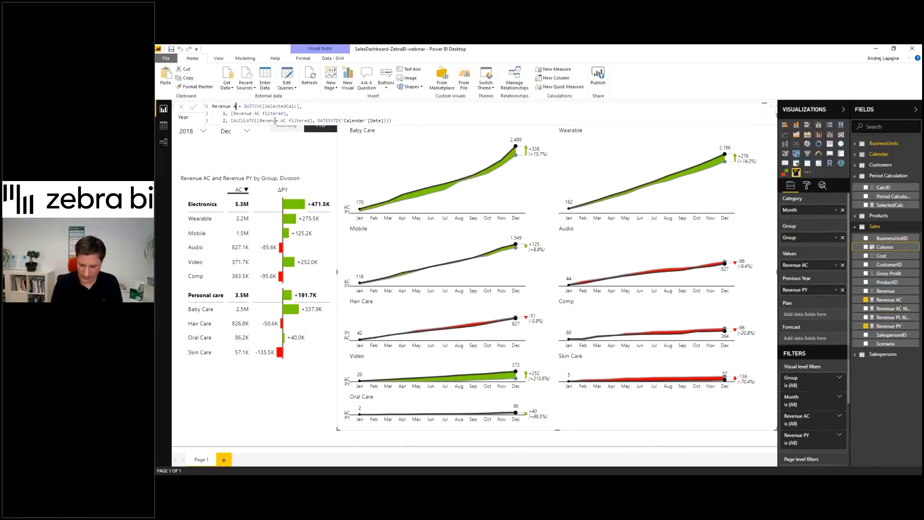
{"action": "type", "text": "PL"}
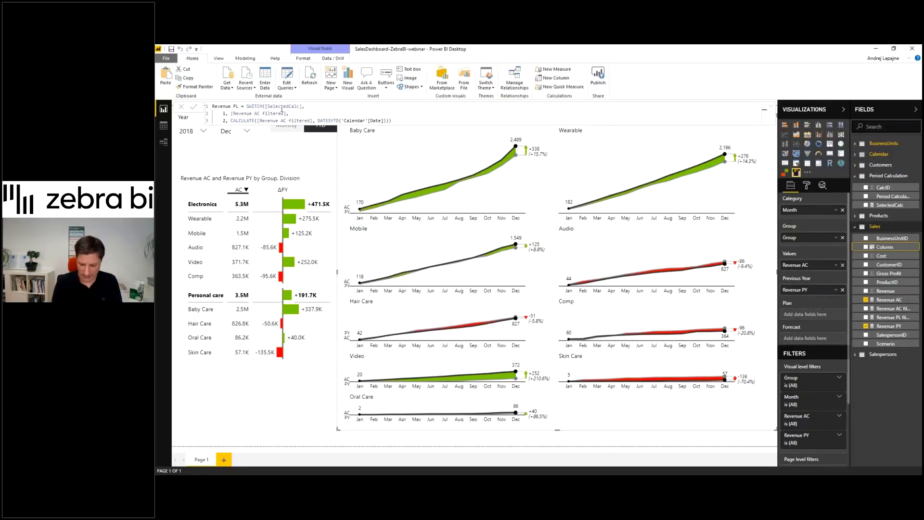
{"action": "type", "text": "PL"}
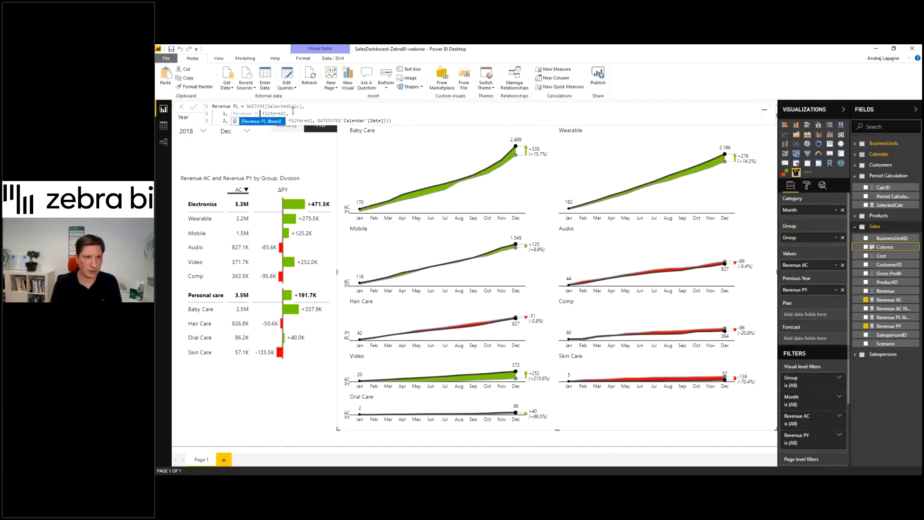
{"action": "left_click", "coordinate": [288, 114]}
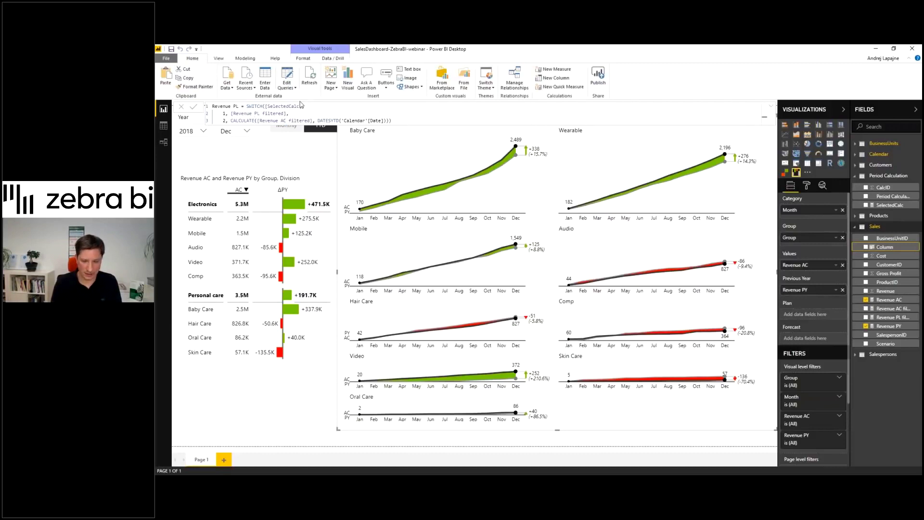
{"action": "key", "text": "BackSpace"}
{"action": "key", "text": "BackSpace"}
{"action": "type", "text": "PL"}
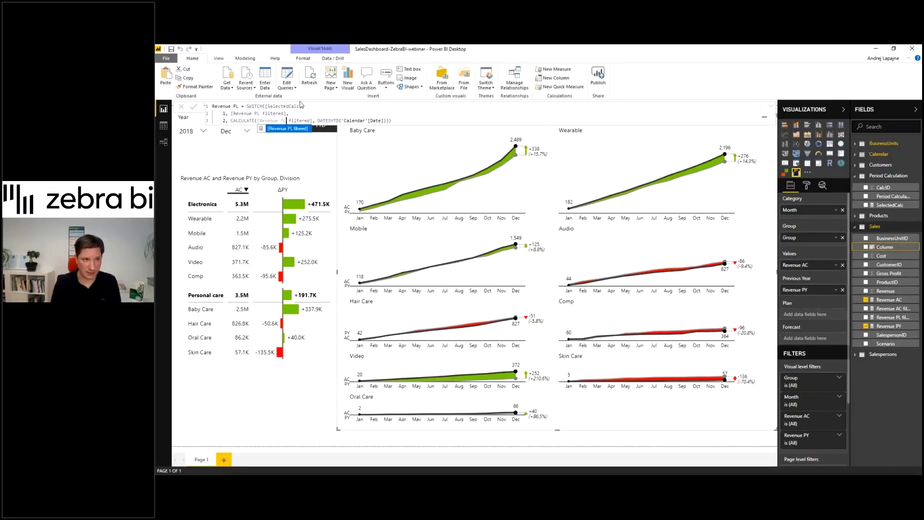
{"action": "key", "text": "Return"}
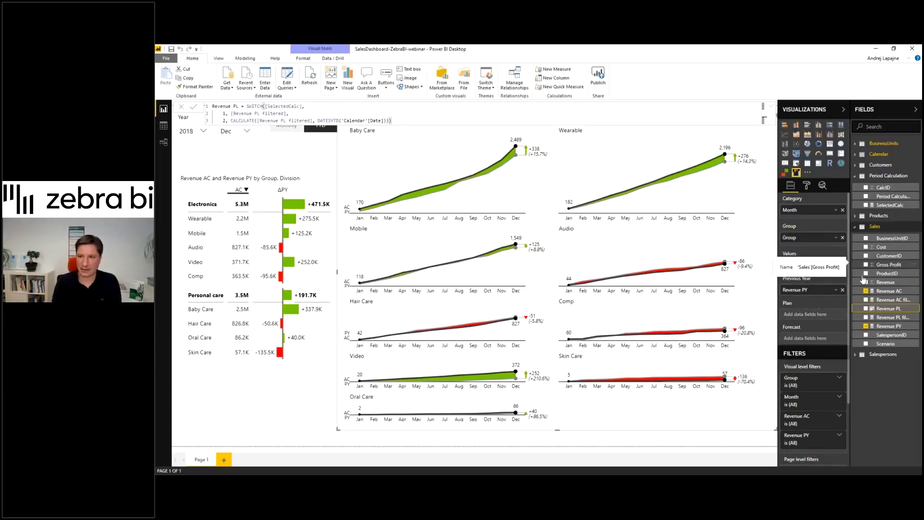
Compare against the Revenue AC formula, deselect the chart, and view the BusinessUnits table data.
{"action": "left_click", "coordinate": [895, 291]}
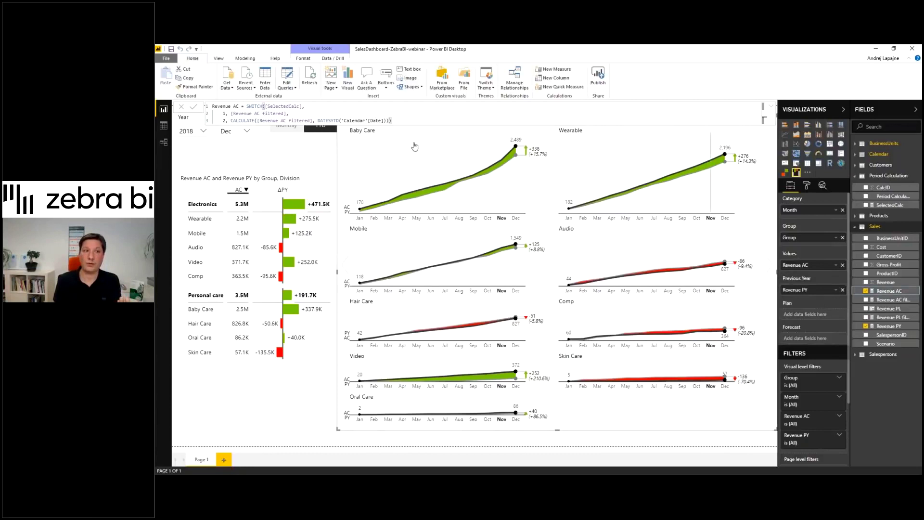
{"action": "key", "text": "Escape"}
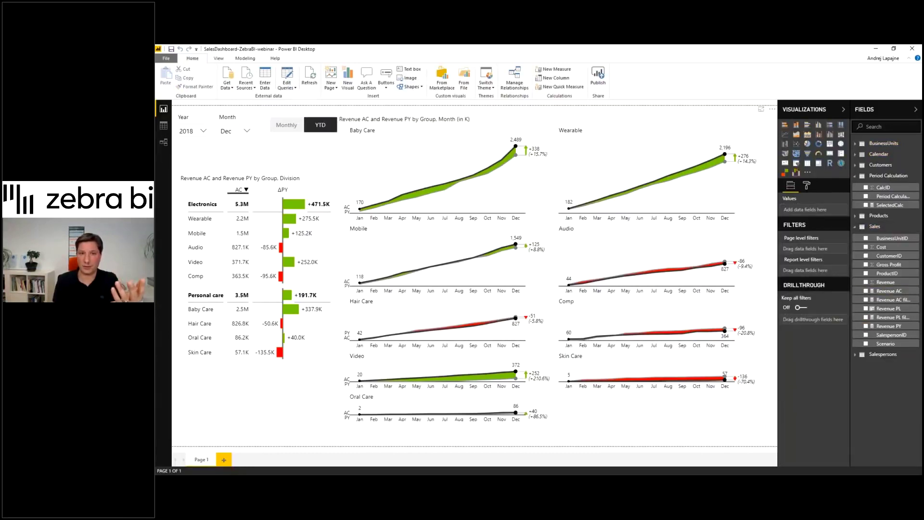
{"action": "left_click", "coordinate": [538, 123]}
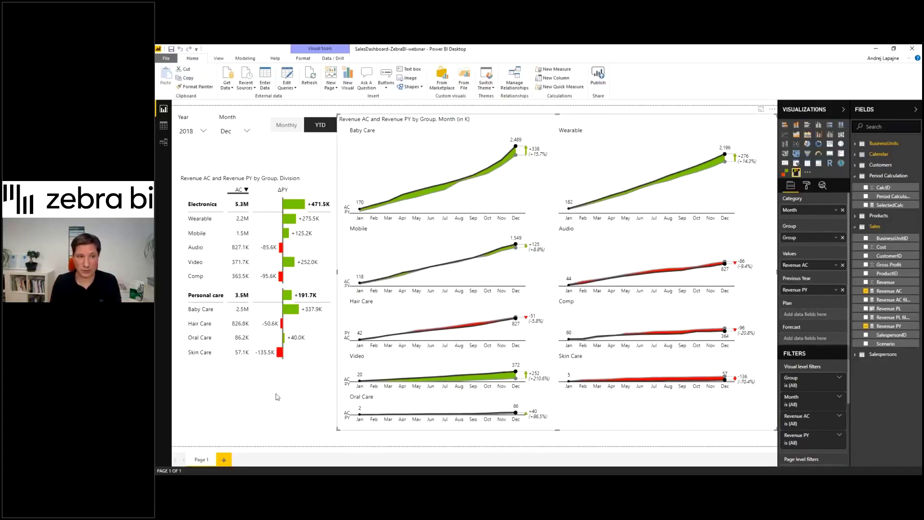
{"action": "left_click", "coordinate": [261, 388]}
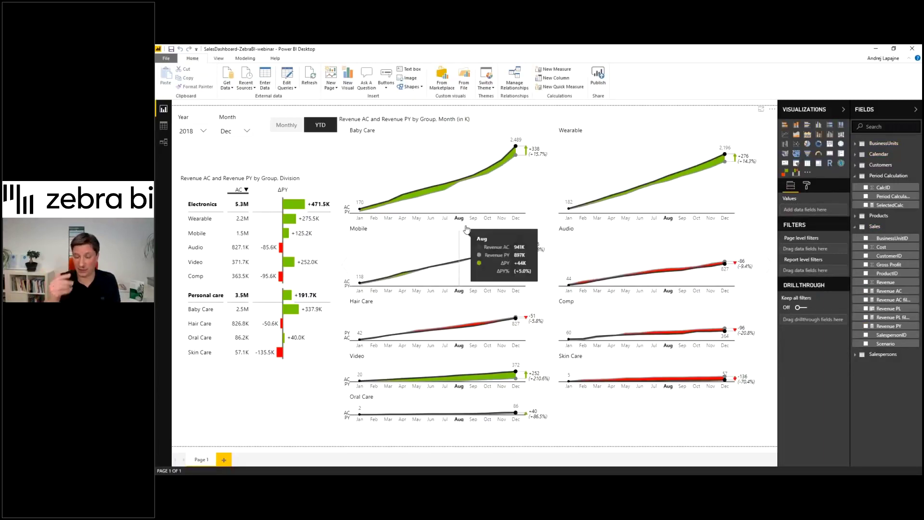
{"action": "left_click", "coordinate": [162, 124]}
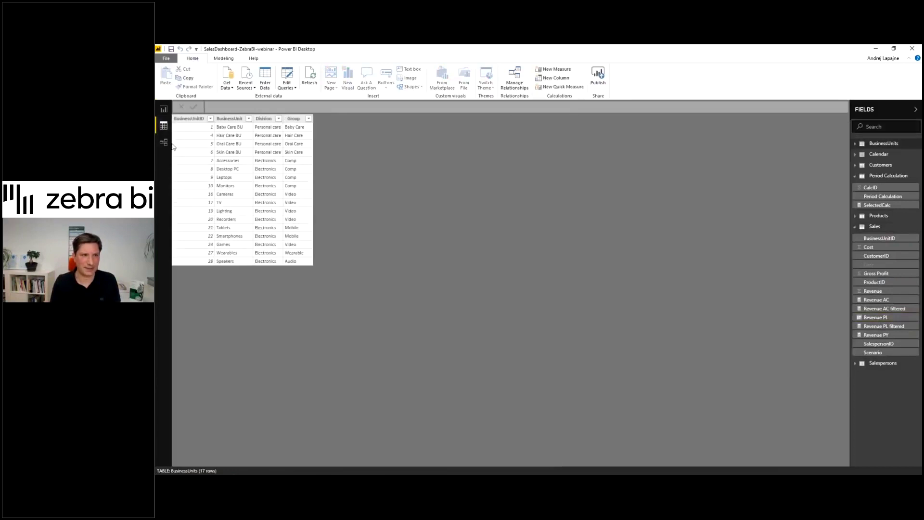
Show the model diagram and start a new manually entered table via Enter Data.
{"action": "left_click", "coordinate": [163, 142]}
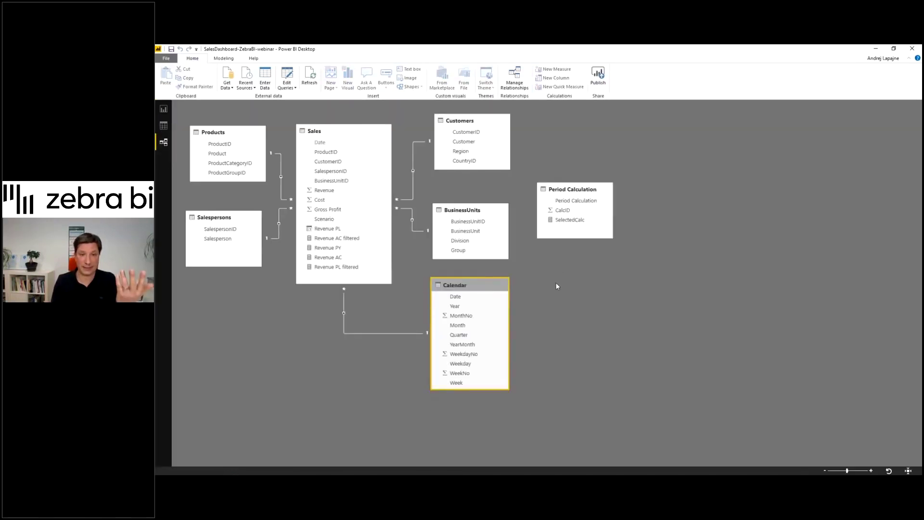
{"action": "left_click", "coordinate": [254, 77]}
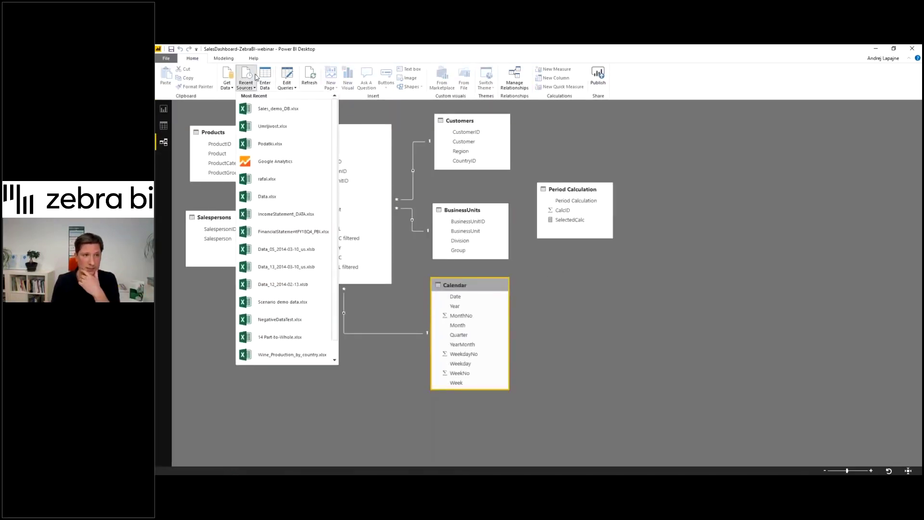
{"action": "left_click", "coordinate": [266, 78]}
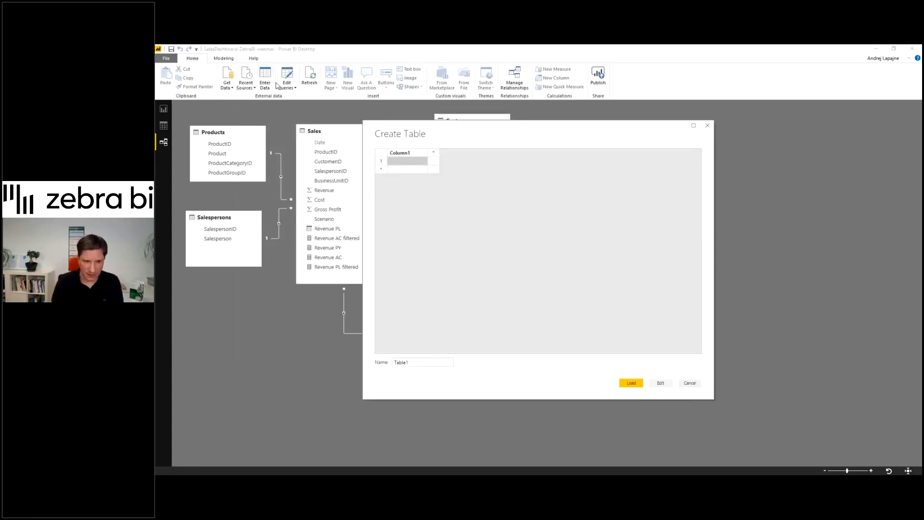
Name the table KPIs with KPI and KPIID columns: Revenue 1, Cost 2, Gross Profit 3.
{"action": "left_click", "coordinate": [380, 363]}
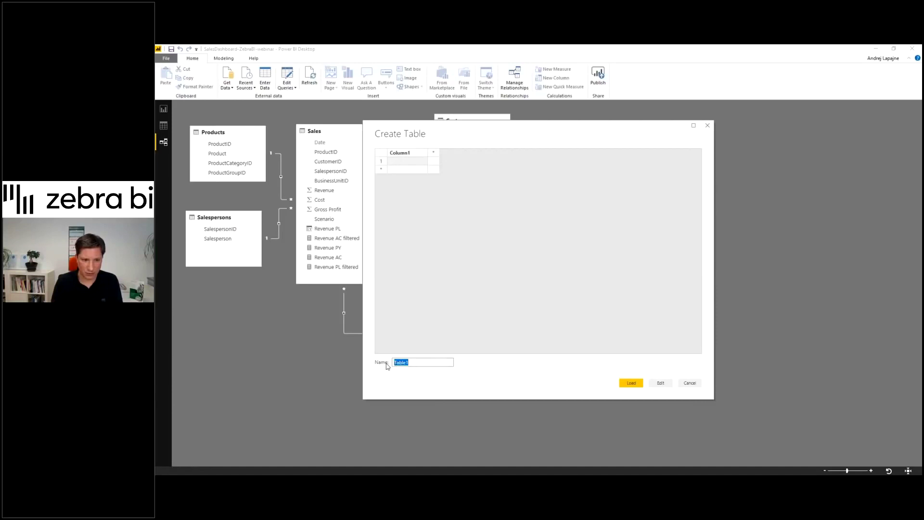
{"action": "type", "text": "C"}
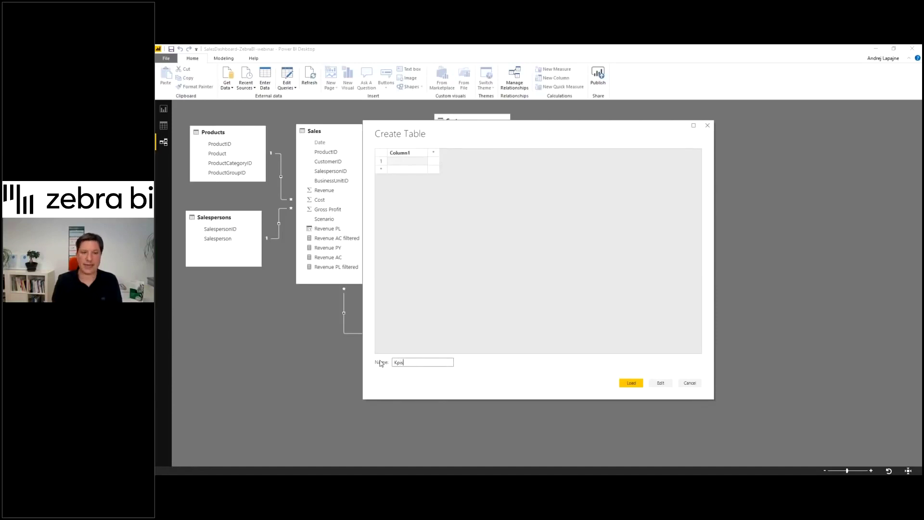
{"action": "double_click", "coordinate": [399, 153]}
{"action": "type", "text": "KPI"}
{"action": "key", "text": "Tab"}
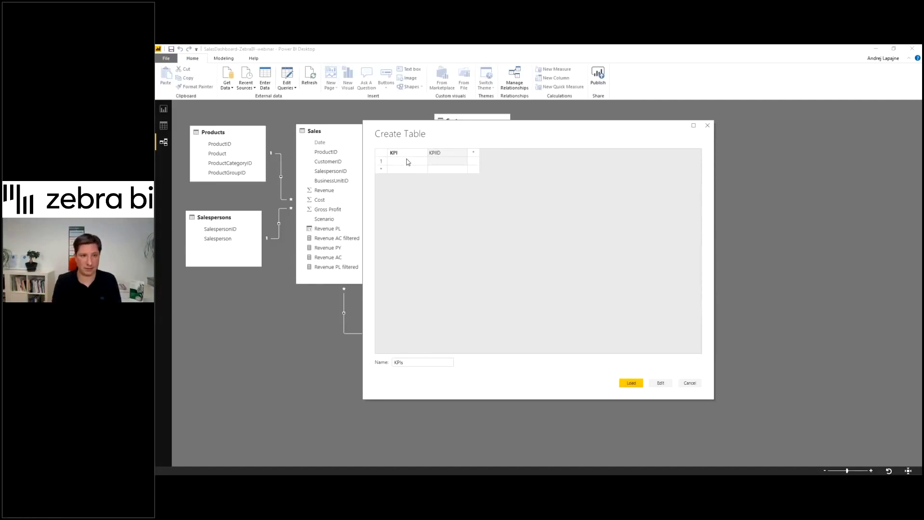
{"action": "left_click", "coordinate": [407, 162]}
{"action": "type", "text": "Revenue"}
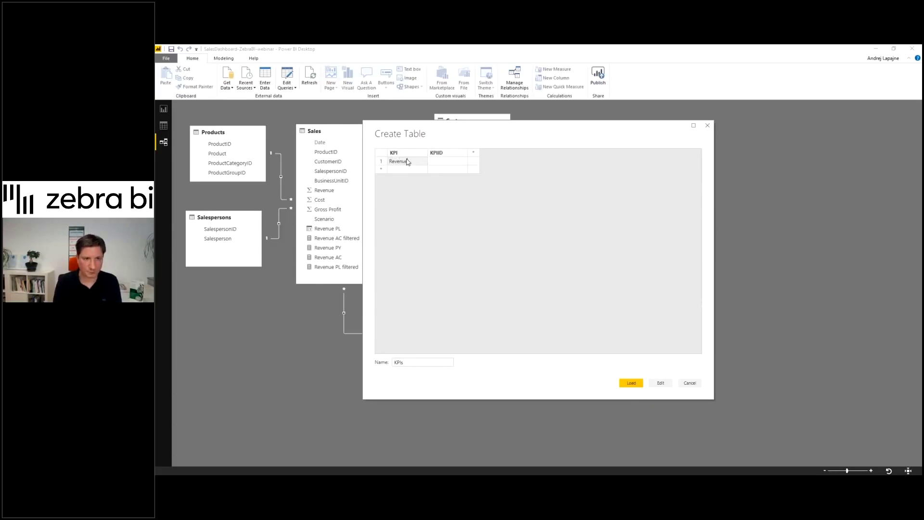
{"action": "key", "text": "Tab"}
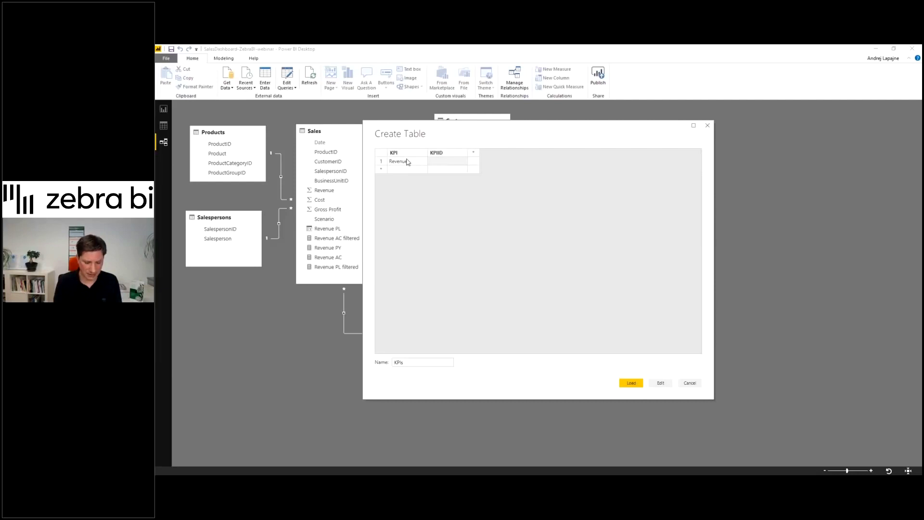
{"action": "left_click", "coordinate": [402, 171]}
{"action": "type", "text": "Cost"}
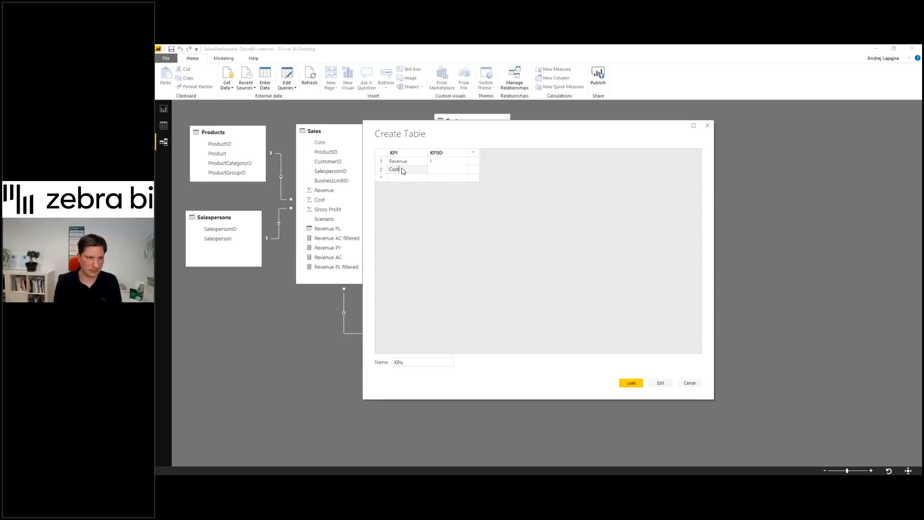
{"action": "left_click", "coordinate": [445, 171]}
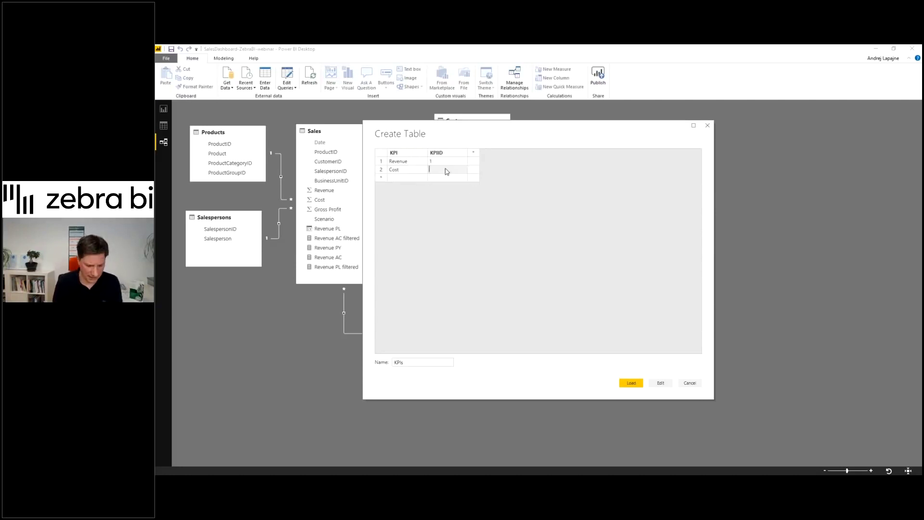
{"action": "type", "text": "2"}
{"action": "left_click", "coordinate": [408, 178]}
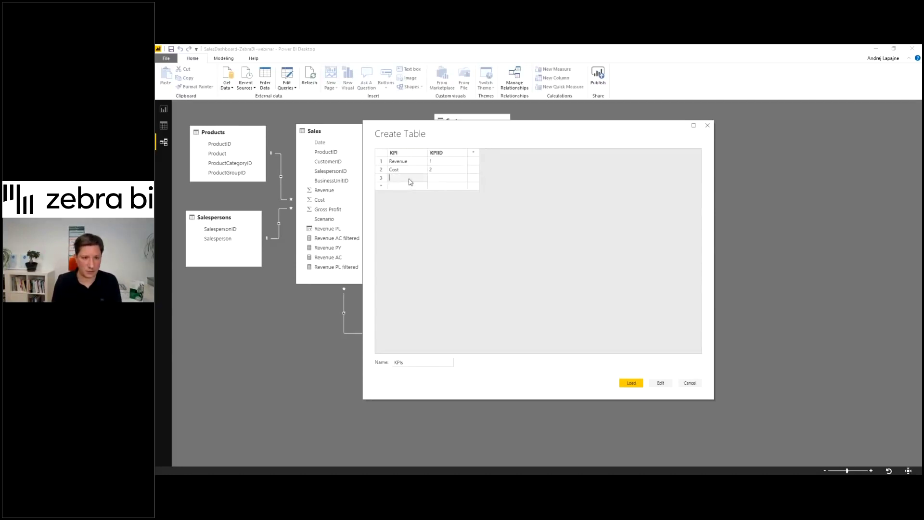
{"action": "type", "text": "Gross Profit"}
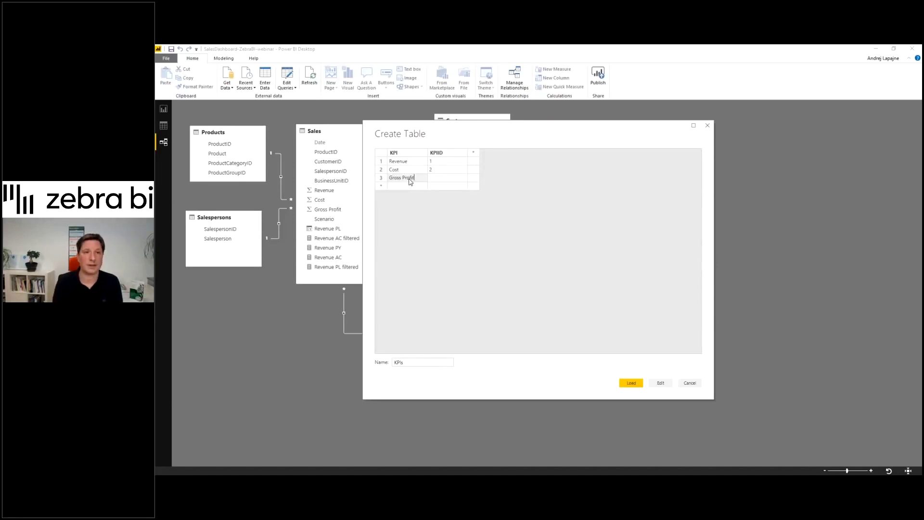
{"action": "key", "text": "Tab"}
{"action": "type", "text": "3"}
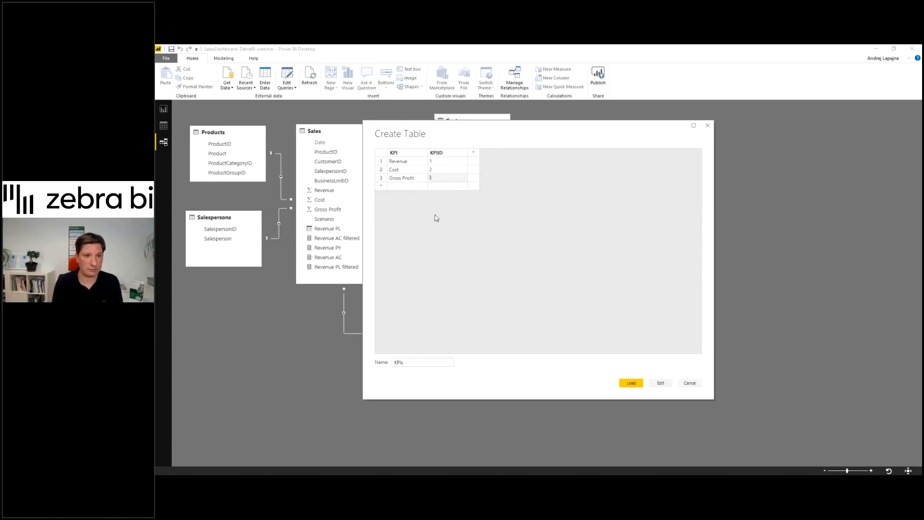
Load the KPIs table, place it below Period Calculation, and return to the report.
{"action": "left_click", "coordinate": [631, 382]}
{"action": "left_click_drag", "start_coordinate": [695, 233], "coordinate": [599, 263]}
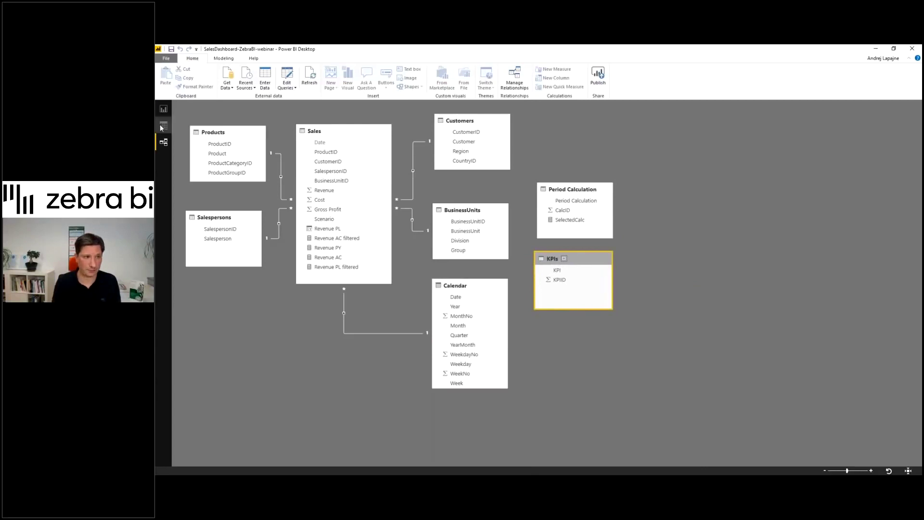
{"action": "left_click", "coordinate": [164, 109]}
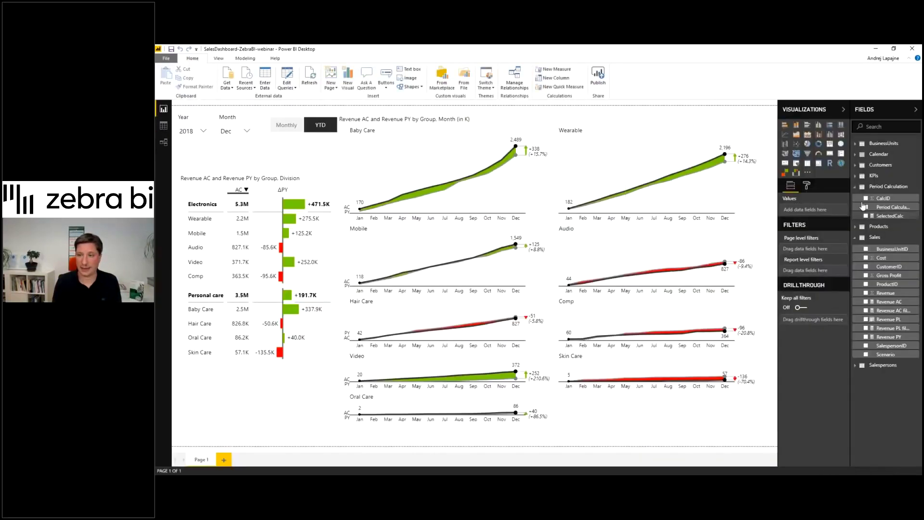
Add a KPI slicer below the division table with Revenue selected.
{"action": "left_click", "coordinate": [856, 175]}
{"action": "left_click_drag", "start_coordinate": [880, 187], "coordinate": [677, 230]}
{"action": "left_click_drag", "start_coordinate": [447, 313], "coordinate": [227, 390]}
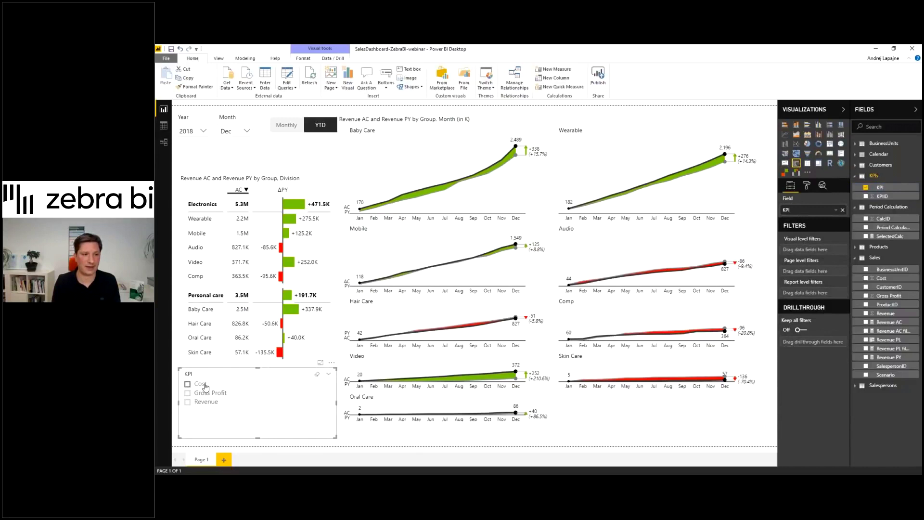
{"action": "left_click", "coordinate": [206, 403]}
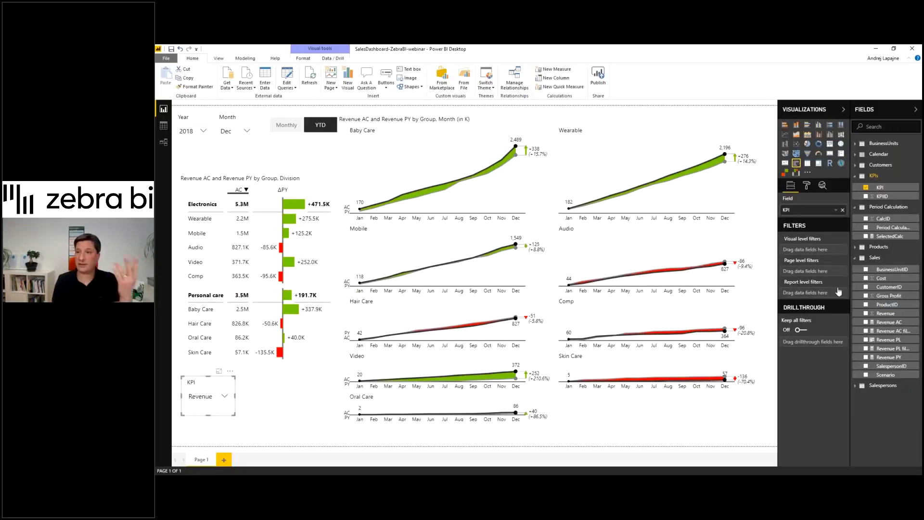
{"action": "right_click", "coordinate": [882, 200]}
Create the SelectedKPI = MIN(KPIs[KPIID]) measure in the KPIs table.
{"action": "left_click", "coordinate": [879, 232]}
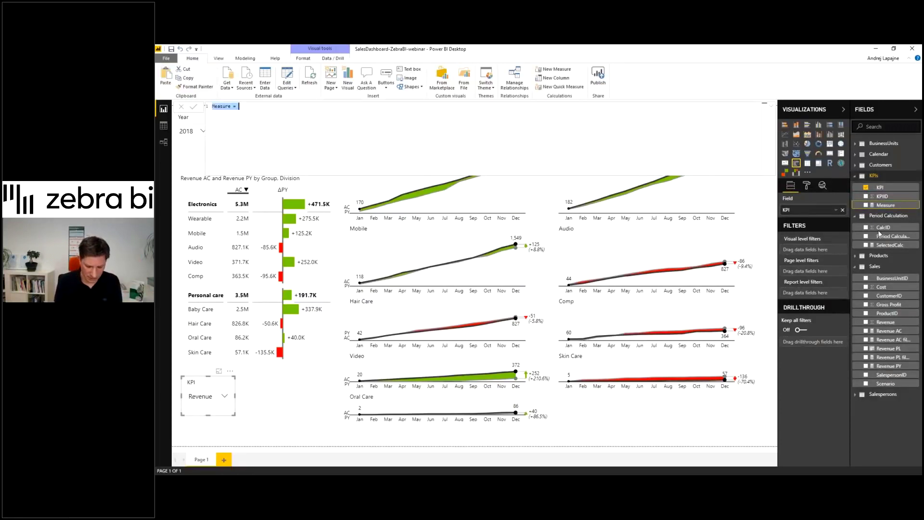
{"action": "type", "text": "SelectedKPI"}
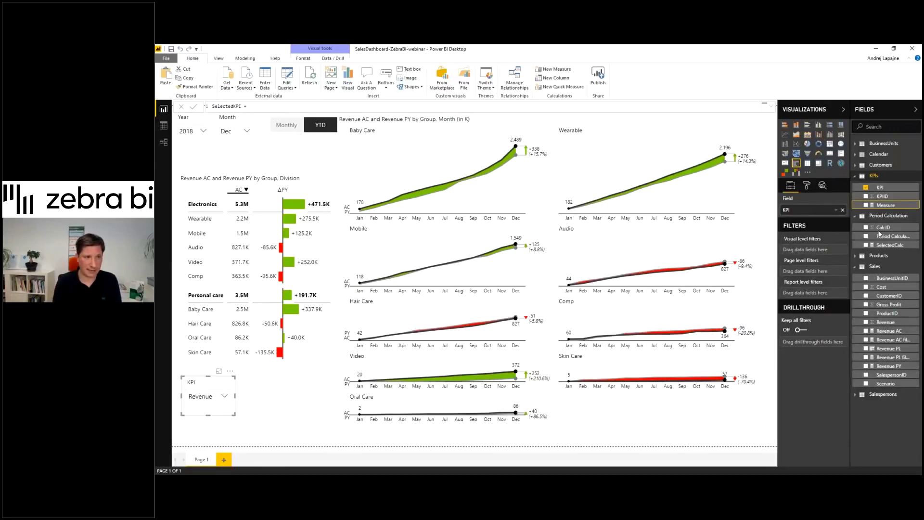
{"action": "type", "text": "MIN("}
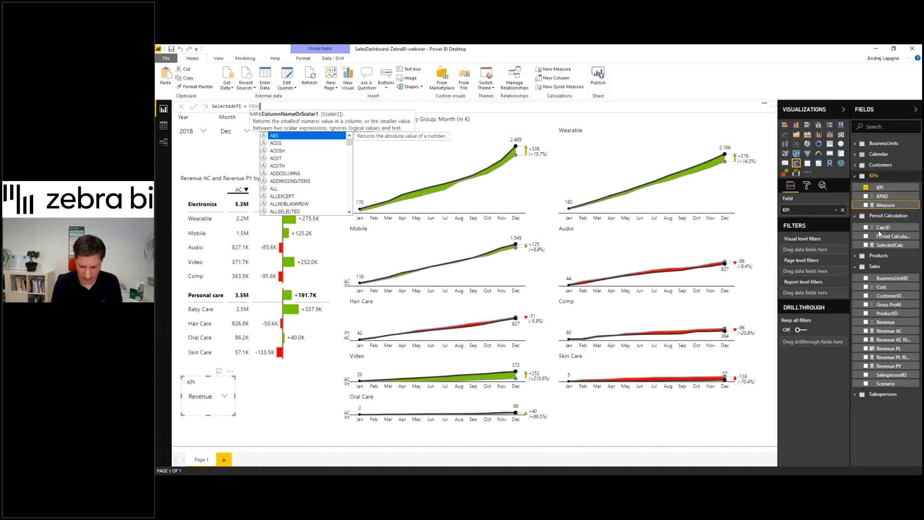
{"action": "type", "text": "KP"}
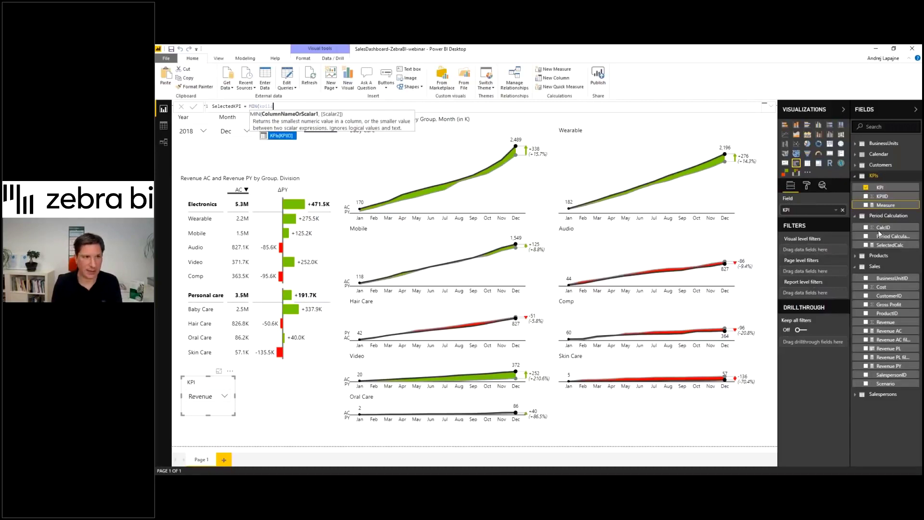
{"action": "key", "text": "Tab"}
{"action": "type", "text": ")"}
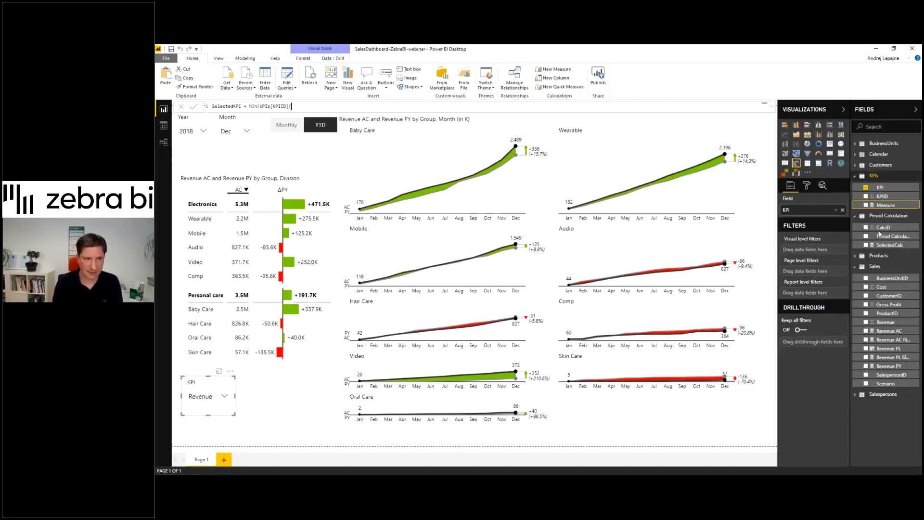
{"action": "key", "text": "Escape"}
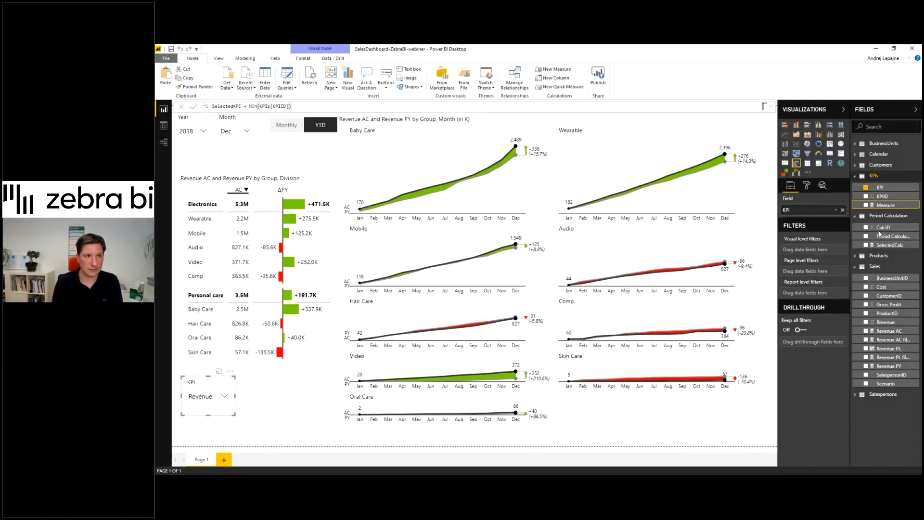
{"action": "key", "text": "Return"}
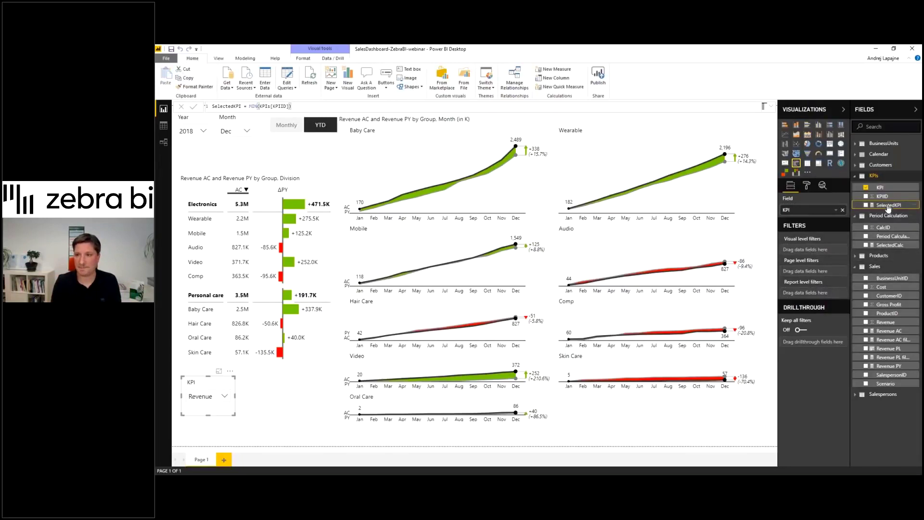
{"action": "left_click", "coordinate": [286, 403]}
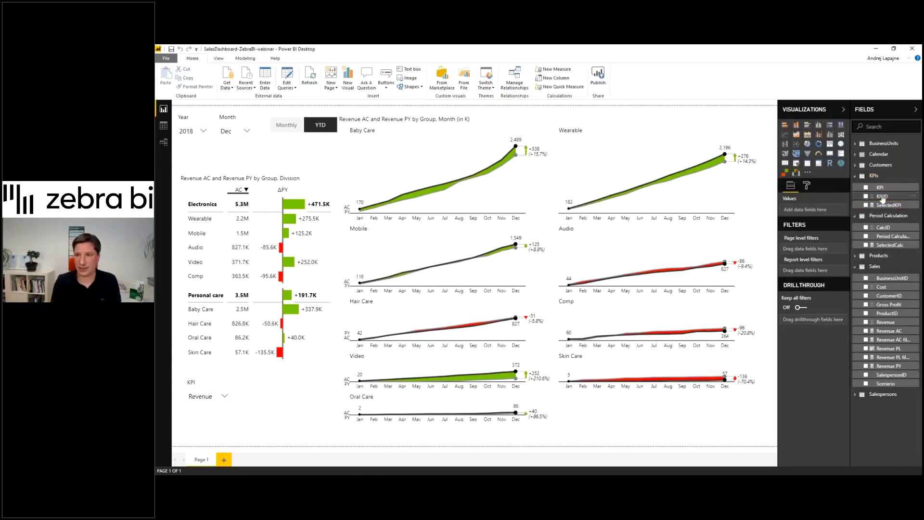
Place SelectedKPI beside the KPI slicer as a card.
{"action": "left_click_drag", "start_coordinate": [888, 205], "coordinate": [809, 244]}
{"action": "mouse_move", "coordinate": [380, 387]}
{"action": "left_mouse_down"}
{"action": "mouse_move", "coordinate": [277, 388]}
{"action": "mouse_move", "coordinate": [302, 384]}
{"action": "left_mouse_up"}
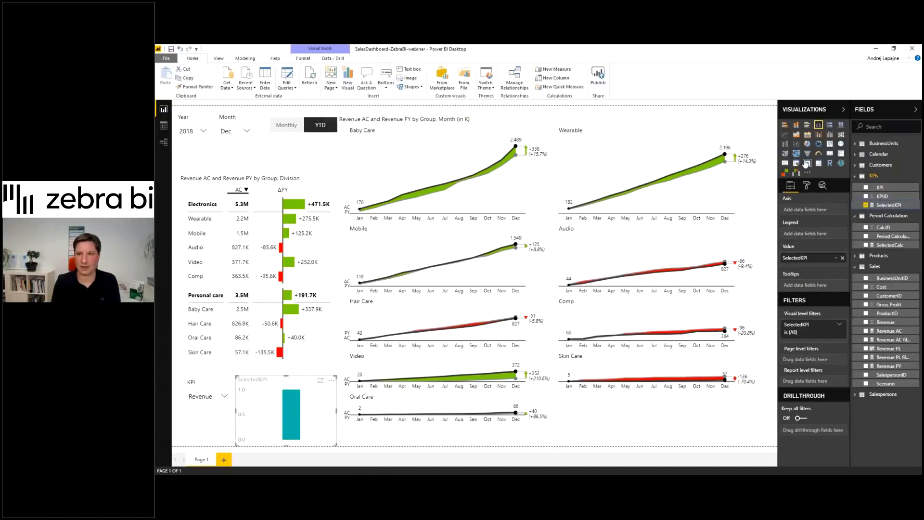
{"action": "left_click", "coordinate": [830, 152]}
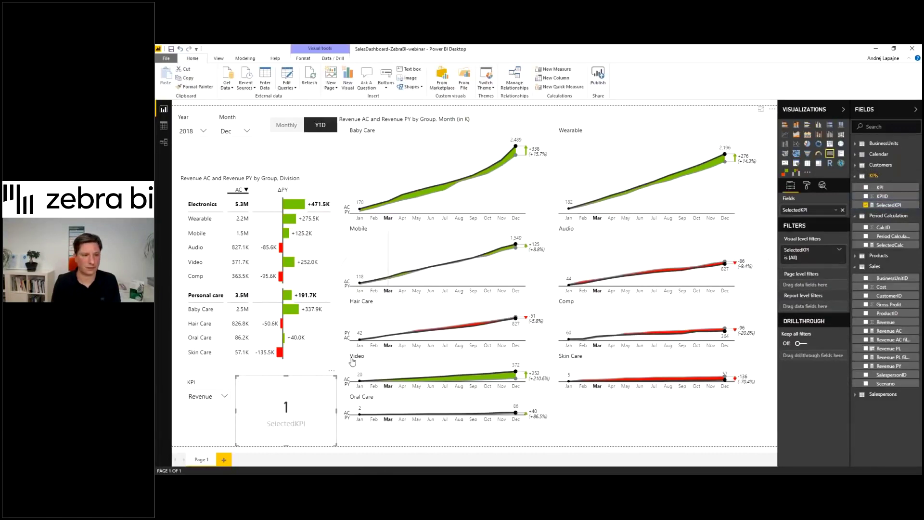
Test the card by choosing Gross Profit and then Cost in the KPI slicer.
{"action": "left_click", "coordinate": [219, 397]}
{"action": "left_click", "coordinate": [206, 309]}
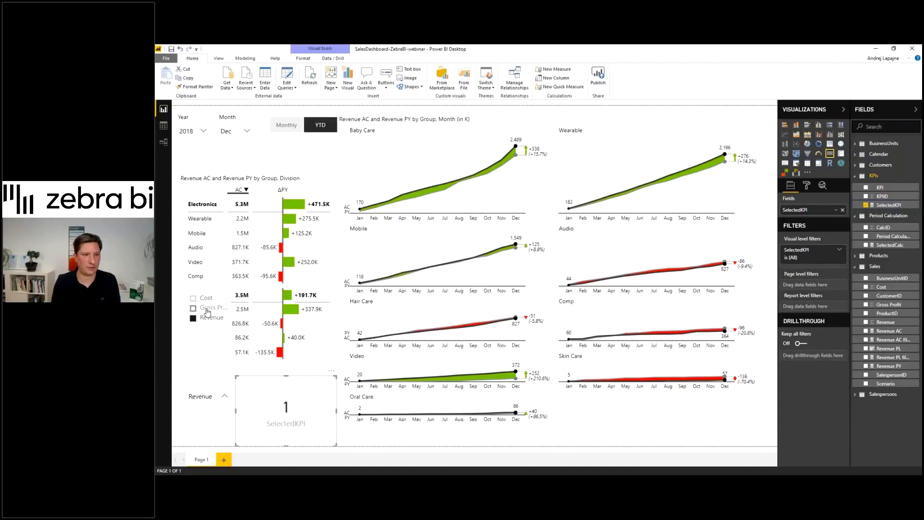
{"action": "left_click", "coordinate": [214, 394]}
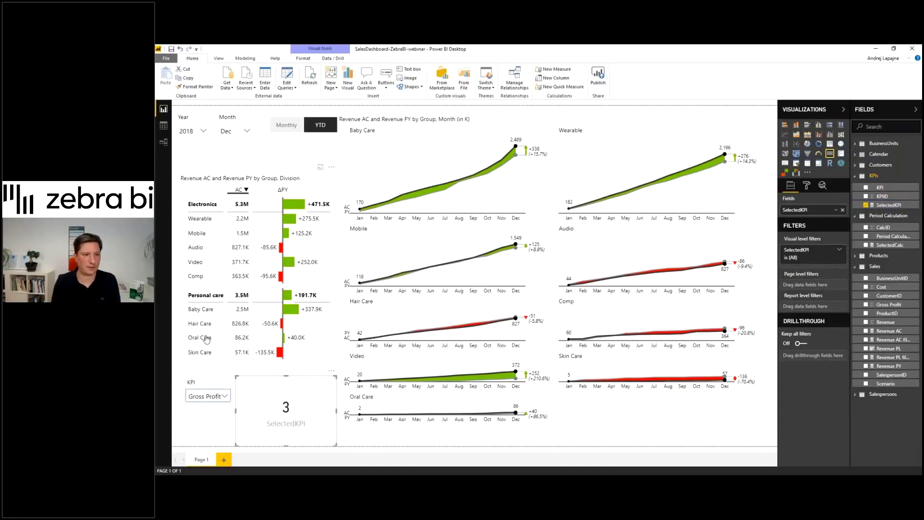
{"action": "left_click", "coordinate": [207, 298]}
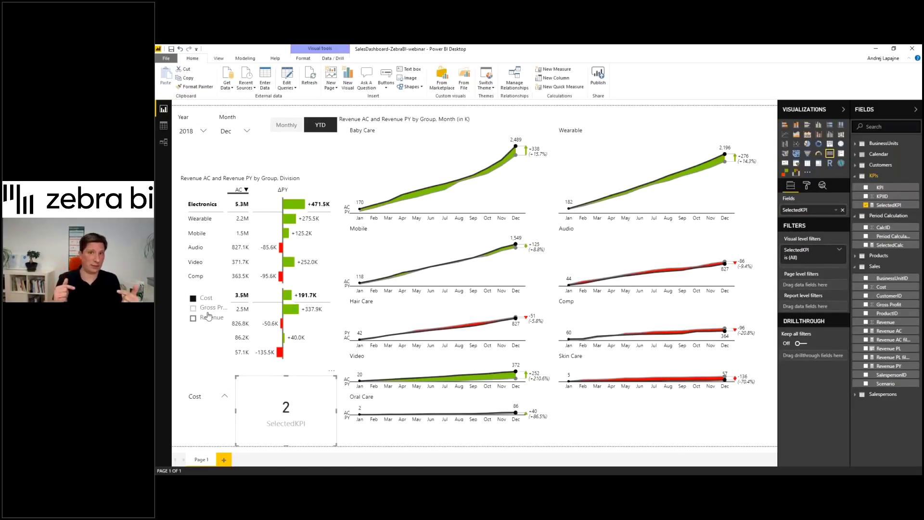
Sort the KPIs table's KPI column by KPIID and return to the report.
{"action": "left_click", "coordinate": [164, 125]}
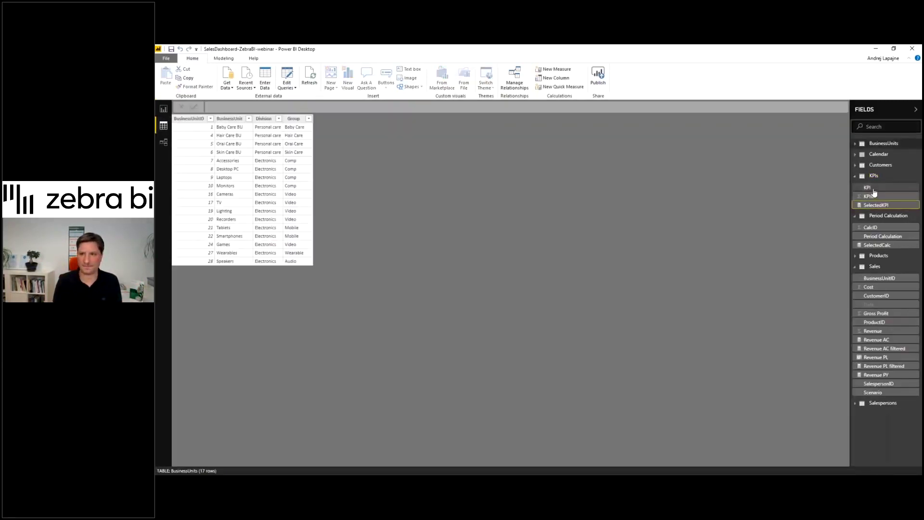
{"action": "left_click", "coordinate": [870, 188]}
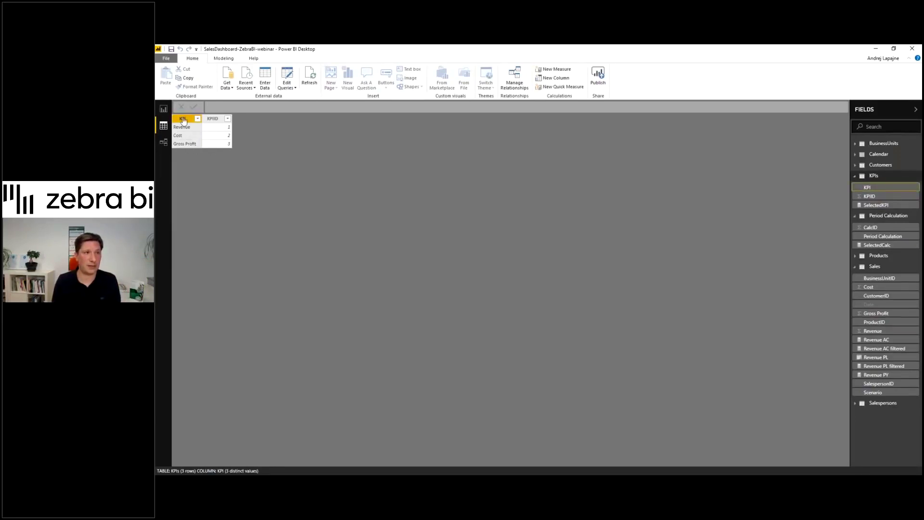
{"action": "left_click", "coordinate": [223, 58]}
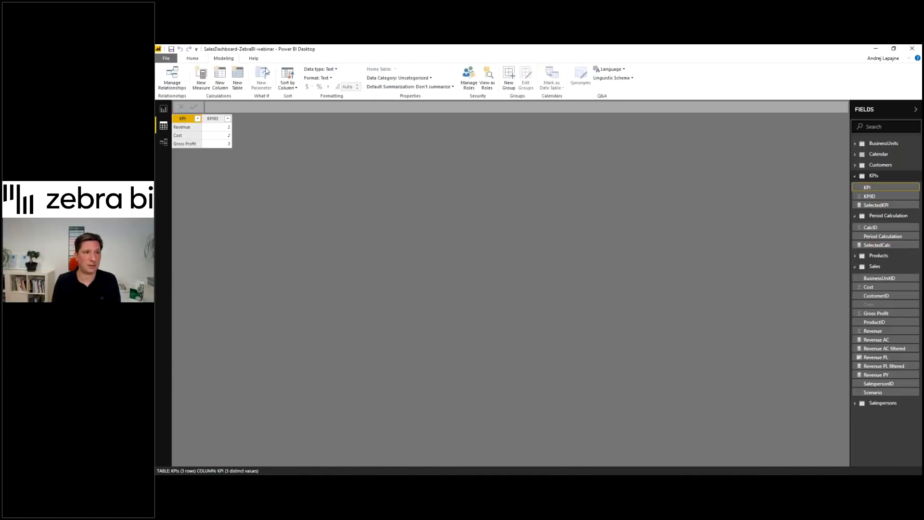
{"action": "left_click", "coordinate": [290, 86]}
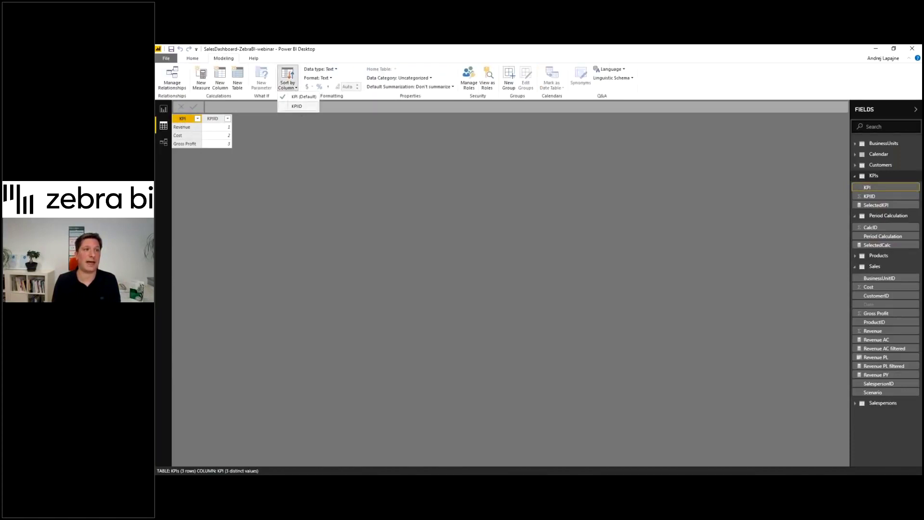
{"action": "left_click", "coordinate": [299, 108]}
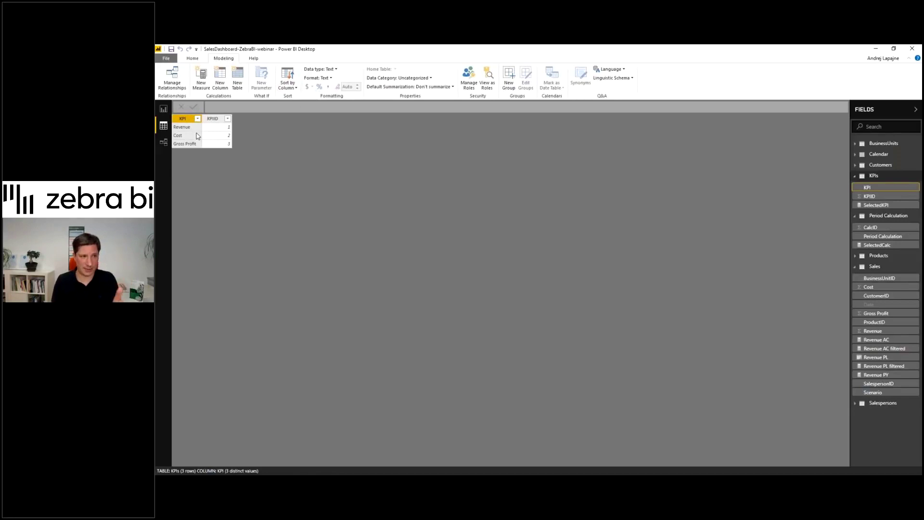
{"action": "left_click", "coordinate": [160, 105]}
Inspect the slicer and broken card, then refresh the data so the card reads 2 again.
{"action": "left_click", "coordinate": [217, 411]}
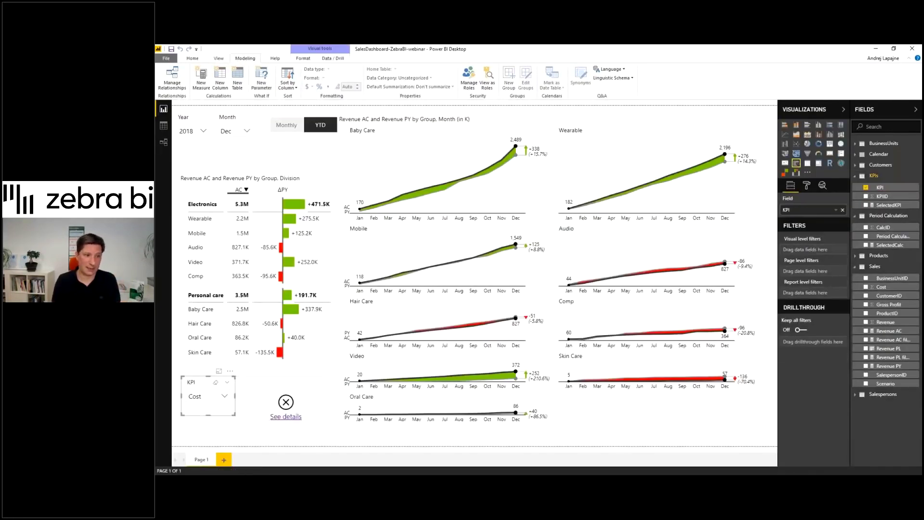
{"action": "left_click", "coordinate": [272, 385]}
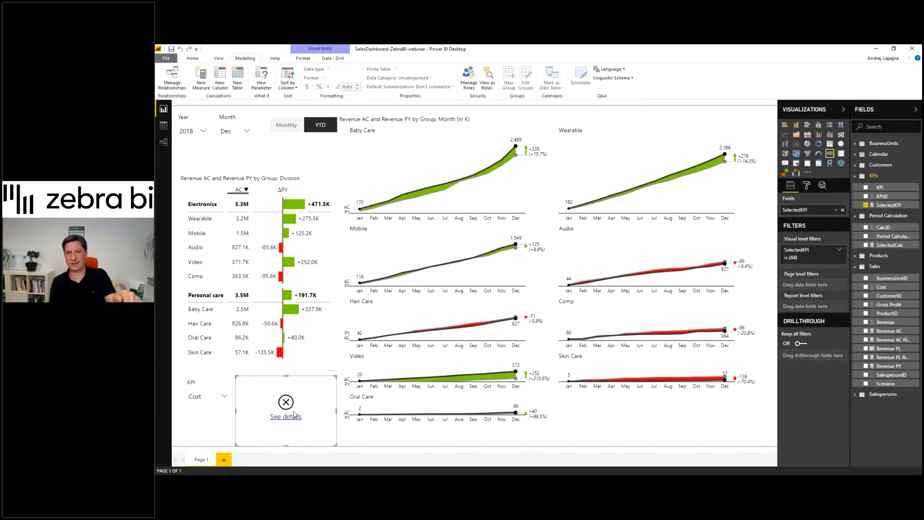
{"action": "left_click", "coordinate": [194, 58]}
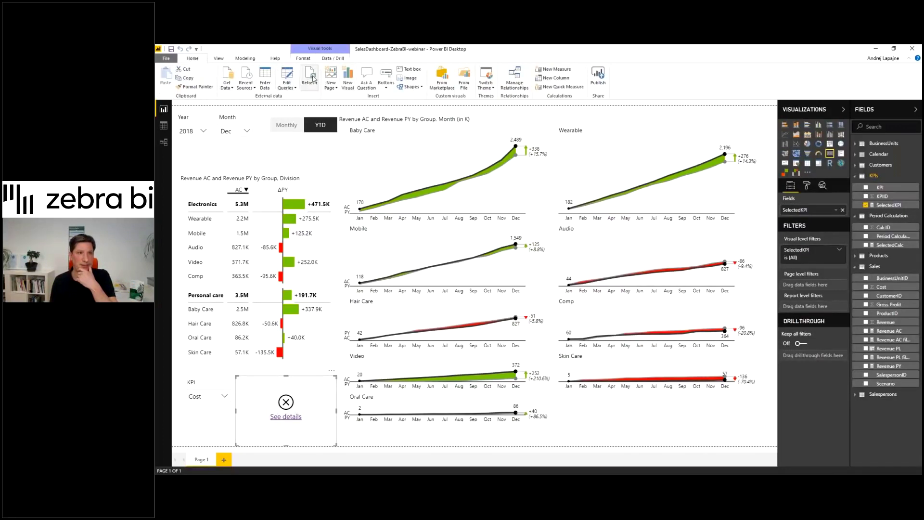
{"action": "left_click", "coordinate": [311, 76]}
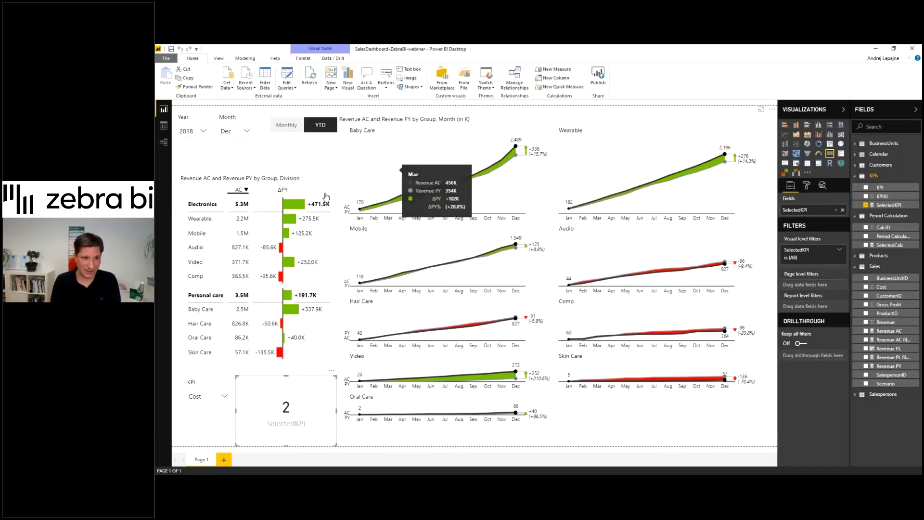
Choose Revenue (card shows 1), then Gross Profit (card shows 3) in the reordered KPI slicer.
{"action": "left_click", "coordinate": [293, 158]}
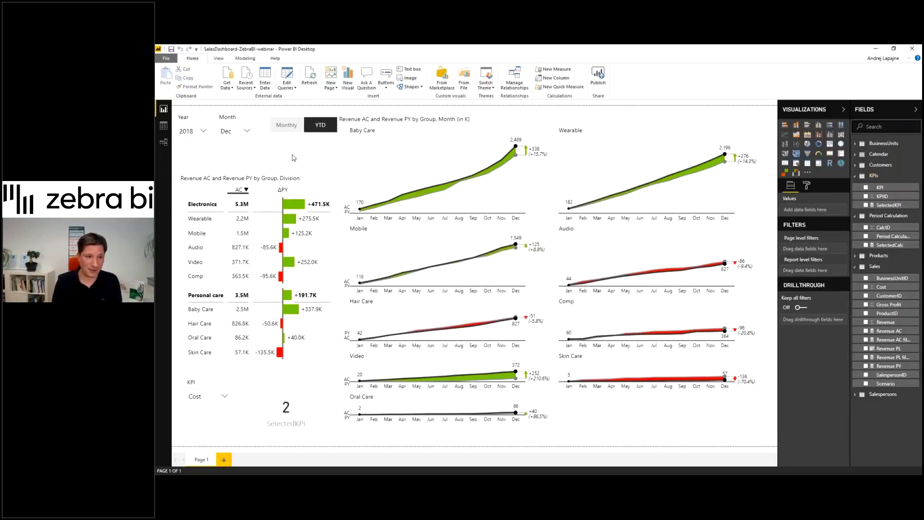
{"action": "left_click", "coordinate": [208, 394]}
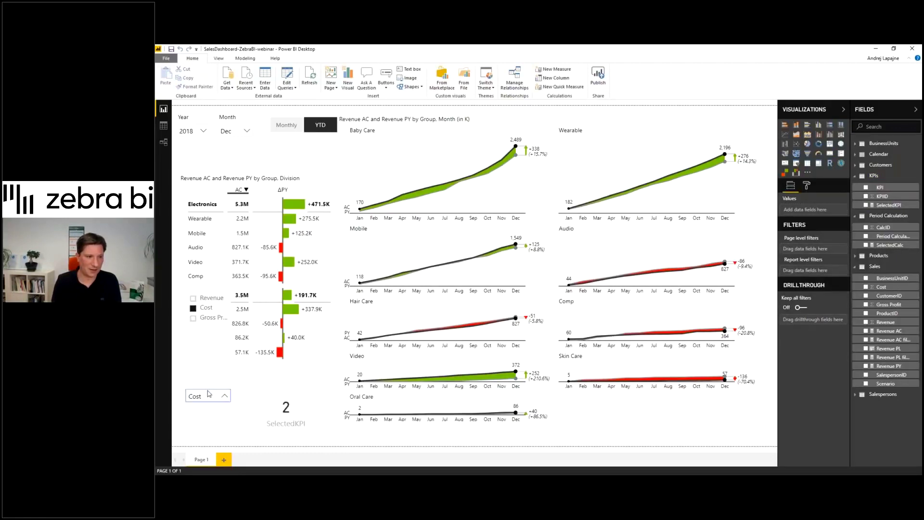
{"action": "left_click", "coordinate": [207, 298]}
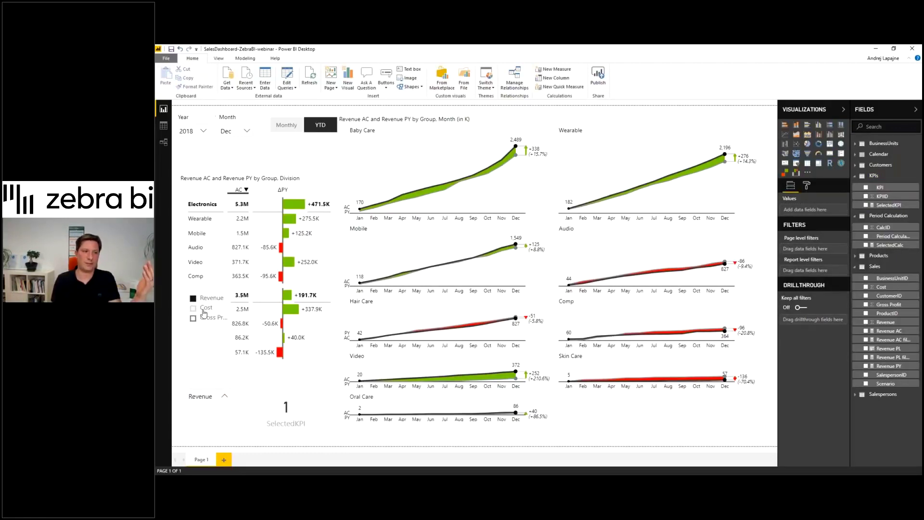
{"action": "left_click", "coordinate": [205, 308]}
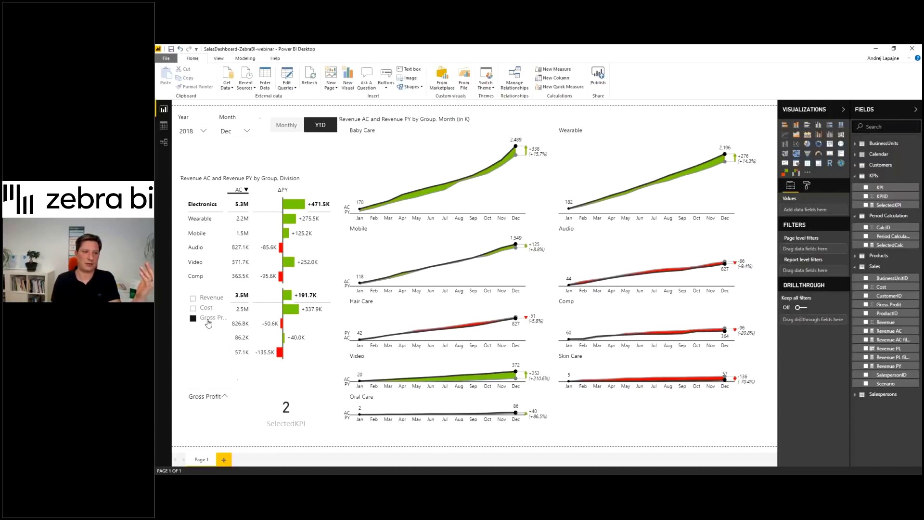
{"action": "left_click", "coordinate": [210, 318]}
{"action": "left_click", "coordinate": [282, 396]}
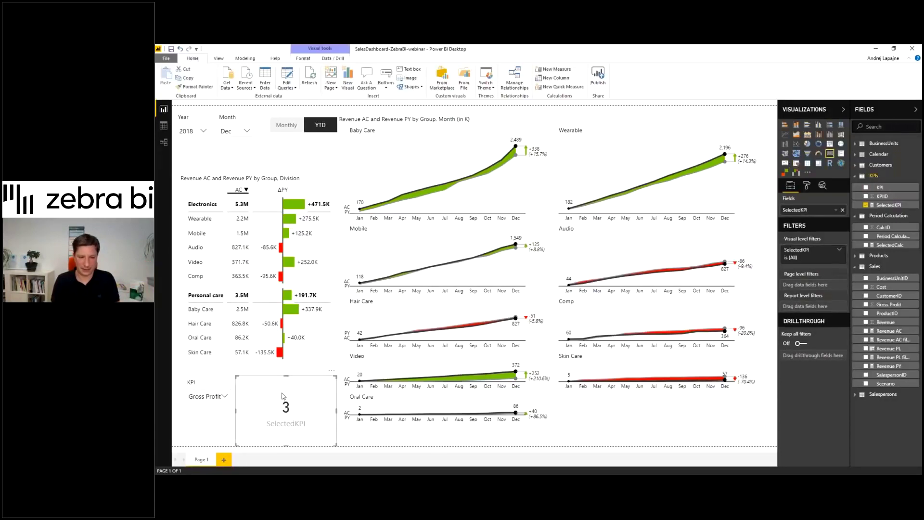